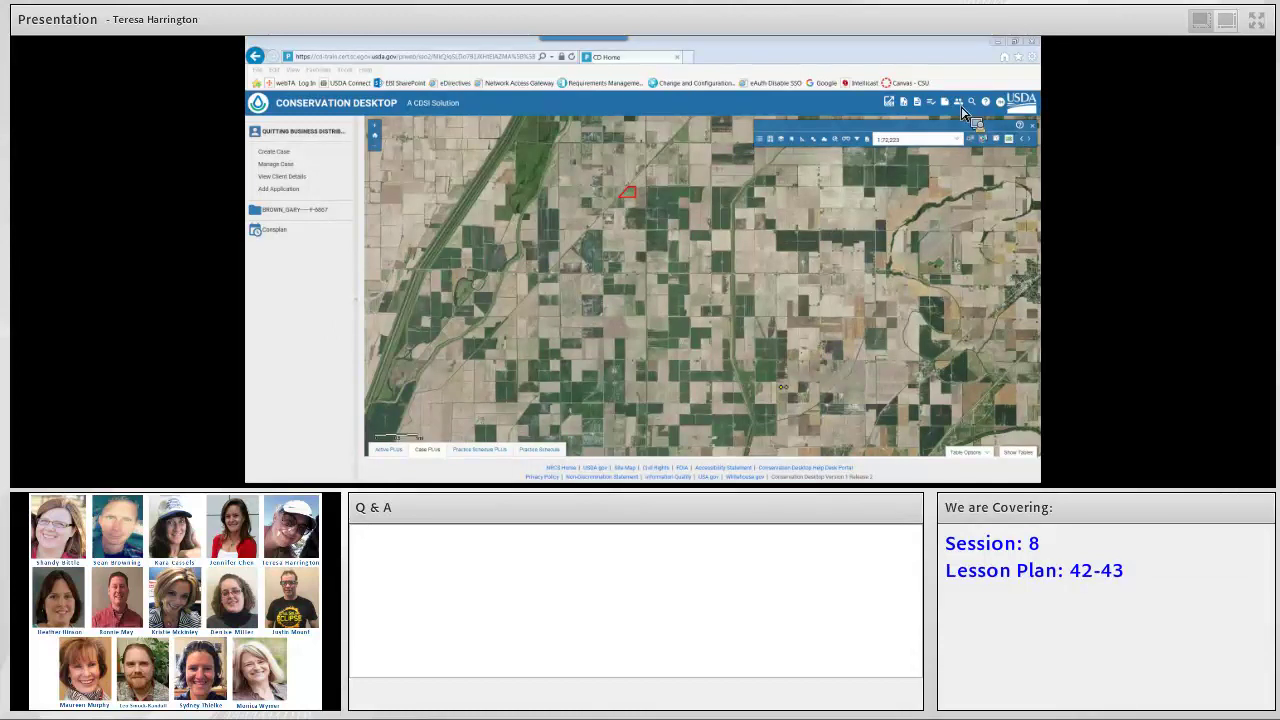
Step: Search service center clients by common or business name 'Bike'
{"action": "left_click", "coordinate": [960, 108]}
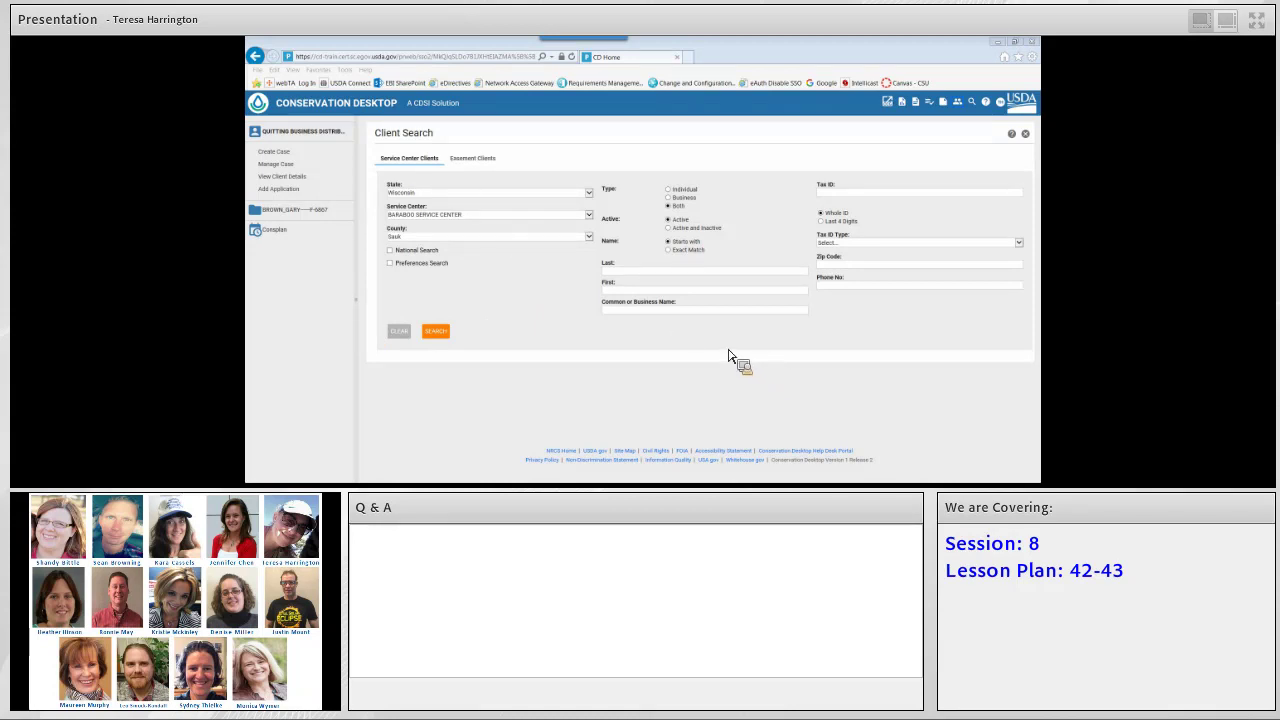
{"action": "left_click", "coordinate": [656, 314]}
{"action": "type", "text": "Bike"}
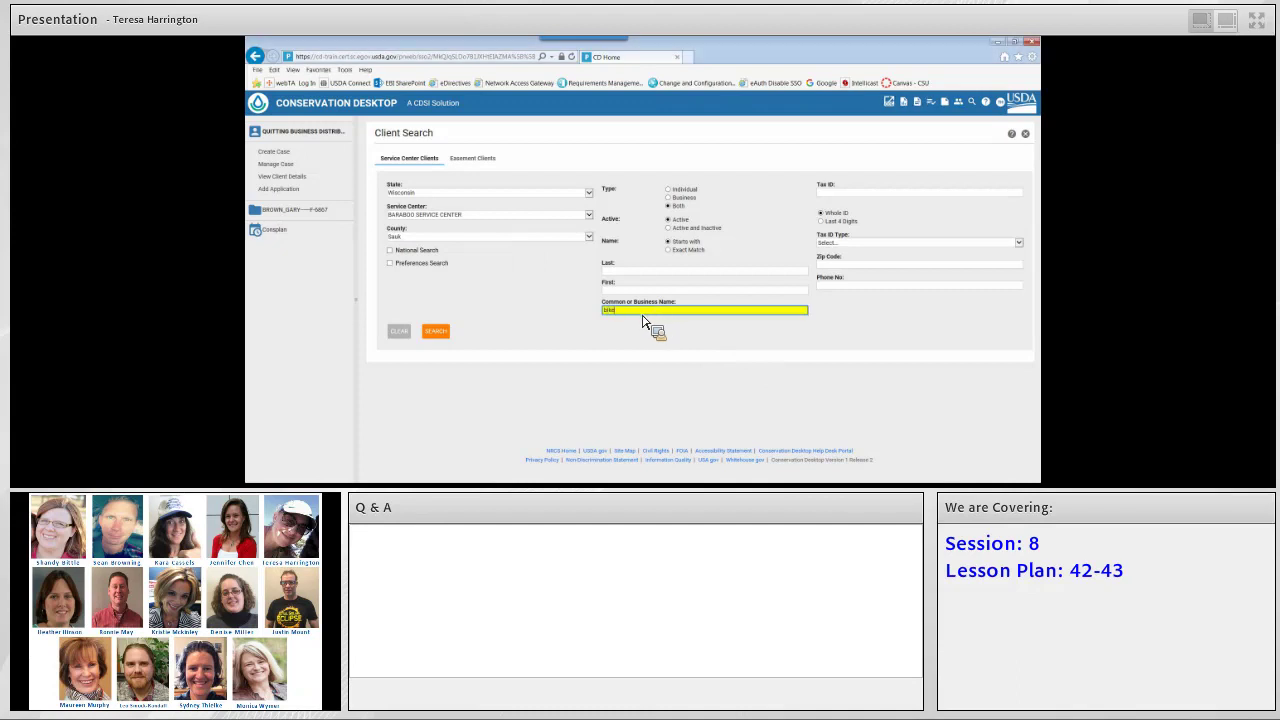
{"action": "left_click", "coordinate": [435, 334]}
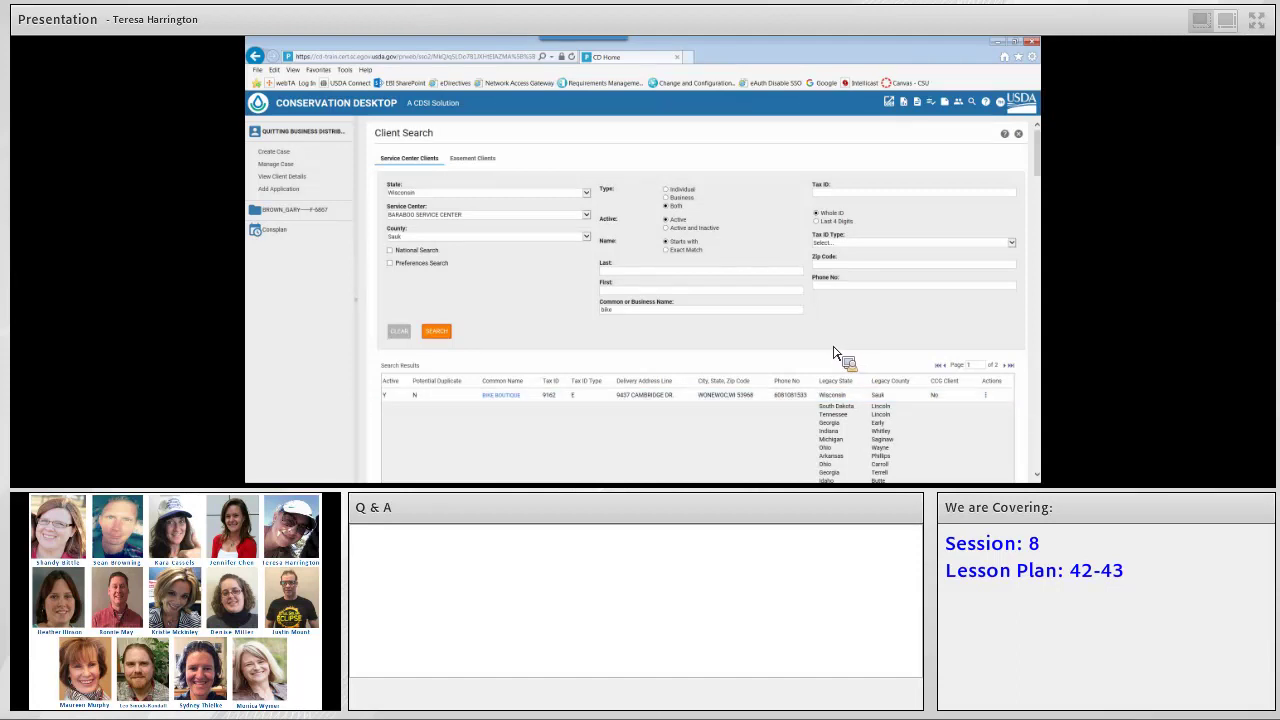
Step: Scroll down to the BIKE BOUTIQUE result and open its Actions menu
{"action": "left_click", "coordinate": [391, 263]}
{"action": "scroll", "coordinate": [548, 312], "scroll_direction": "down", "scroll_amount": 1}
{"action": "scroll", "coordinate": [622, 316], "scroll_direction": "down", "scroll_amount": 2}
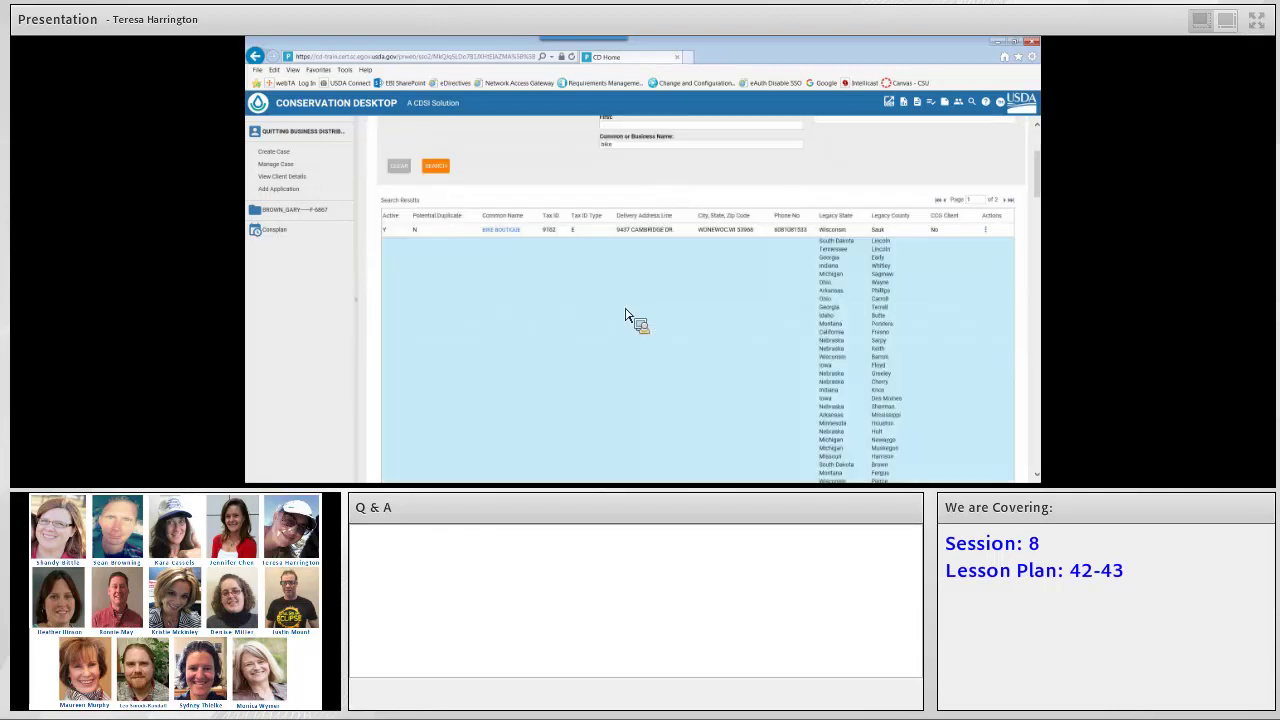
{"action": "scroll", "coordinate": [624, 318], "scroll_direction": "down", "scroll_amount": 1}
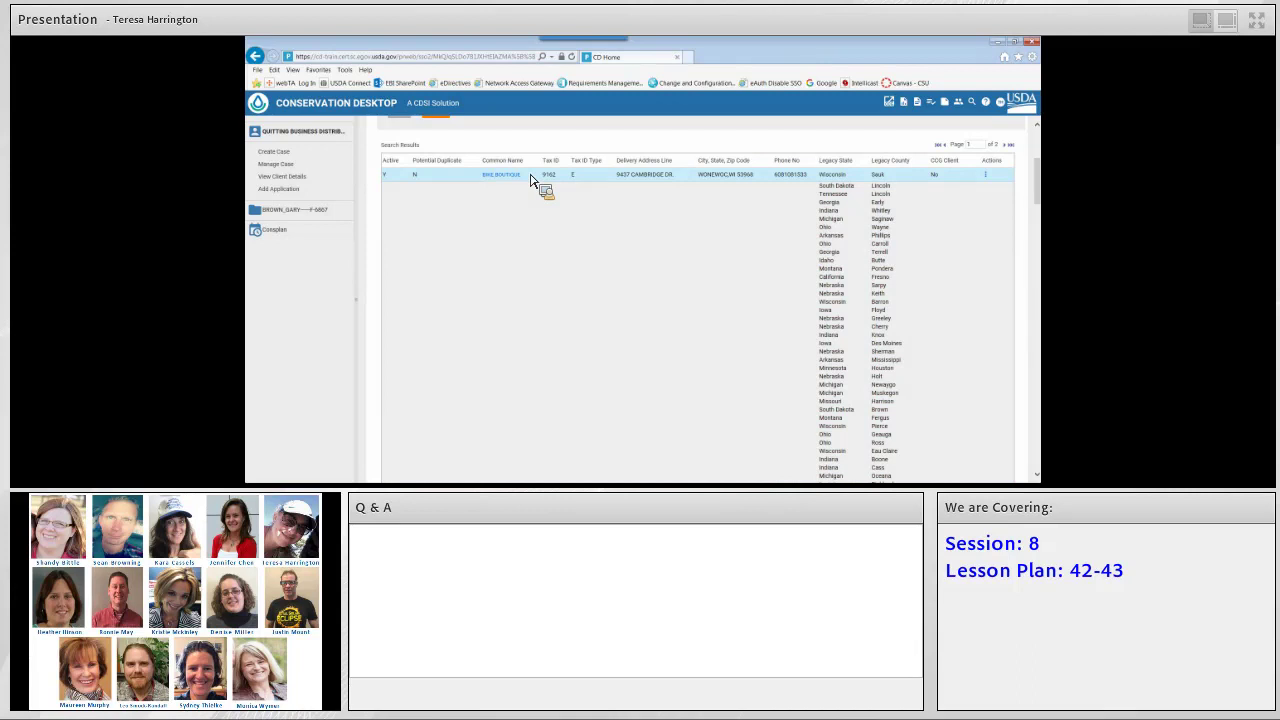
{"action": "left_click", "coordinate": [986, 181]}
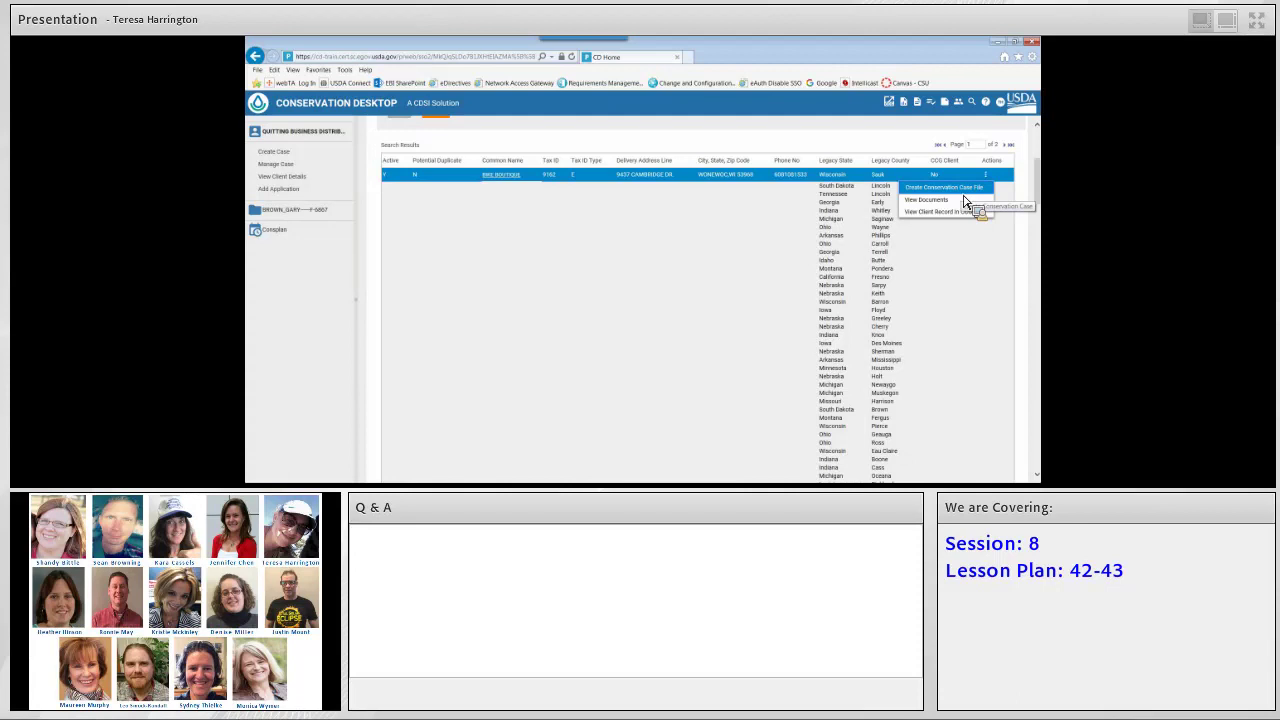
Step: Start a conservation case file for BIKE BOUTIQUE with business name 'Training TLH LP' and identifier 'TLH LP42'
{"action": "left_click", "coordinate": [503, 180]}
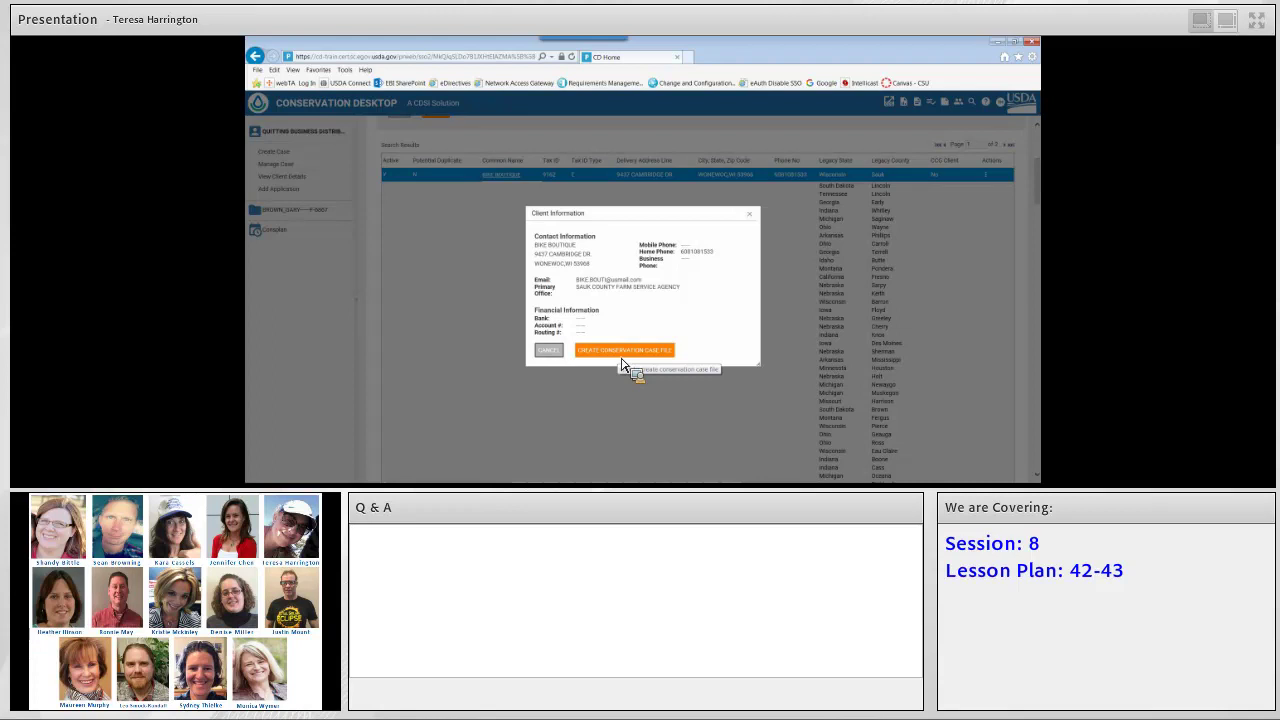
{"action": "left_click", "coordinate": [621, 356]}
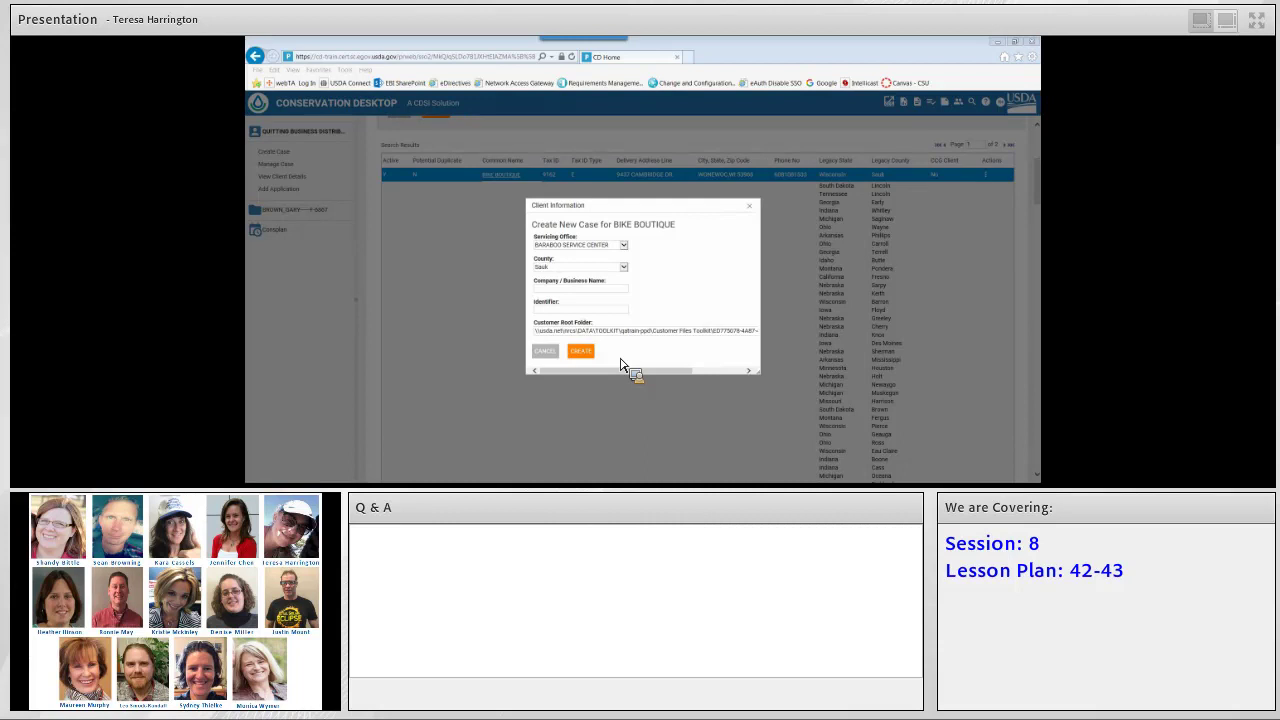
{"action": "left_click", "coordinate": [527, 290]}
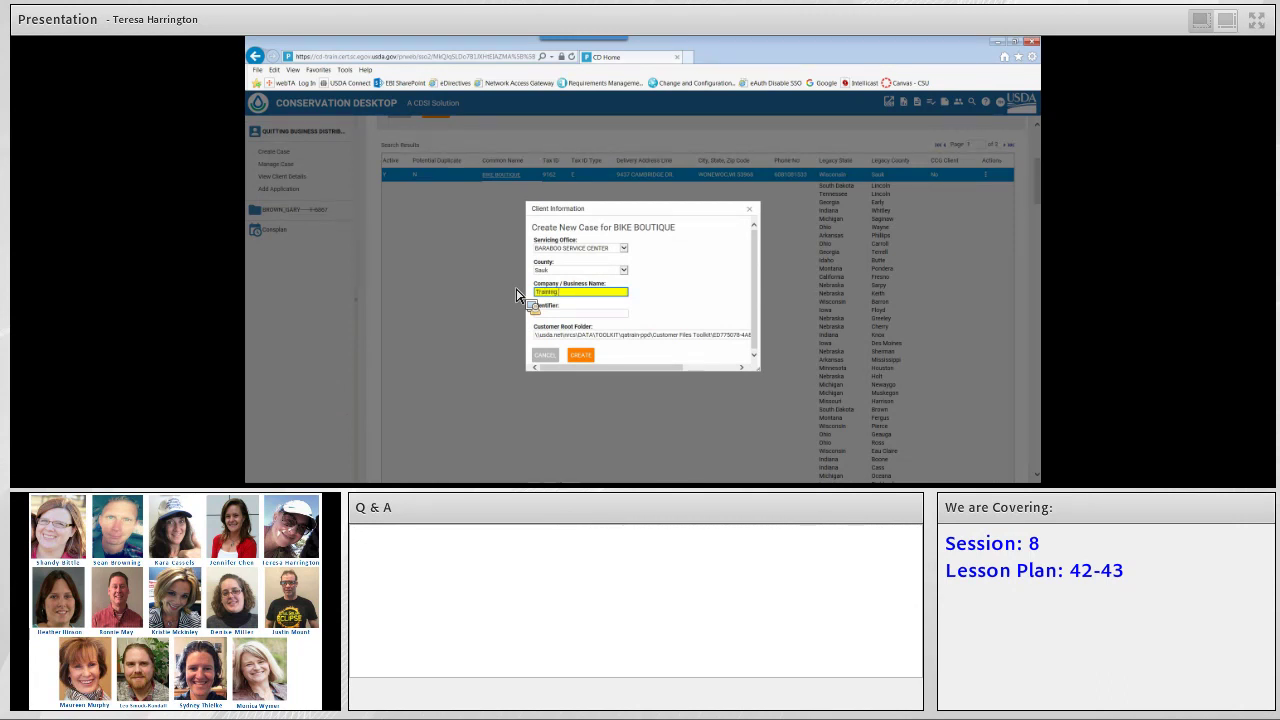
{"action": "type", "text": "Training TLH LP42"}
{"action": "key", "text": "Tab"}
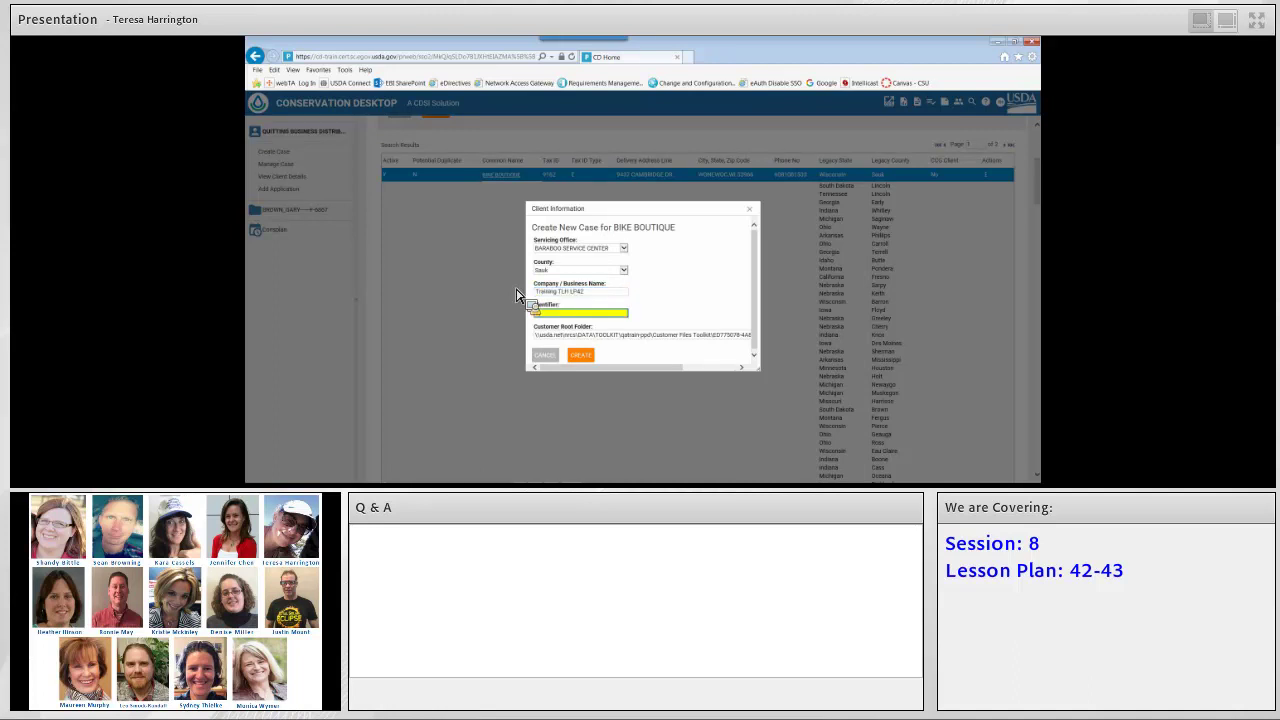
{"action": "type", "text": "TLH LP42"}
Step: Confirm creation of the BIKE BOUTIQUE case file and let its workspace map load
{"action": "left_click_drag", "start_coordinate": [516, 295], "coordinate": [578, 370]}
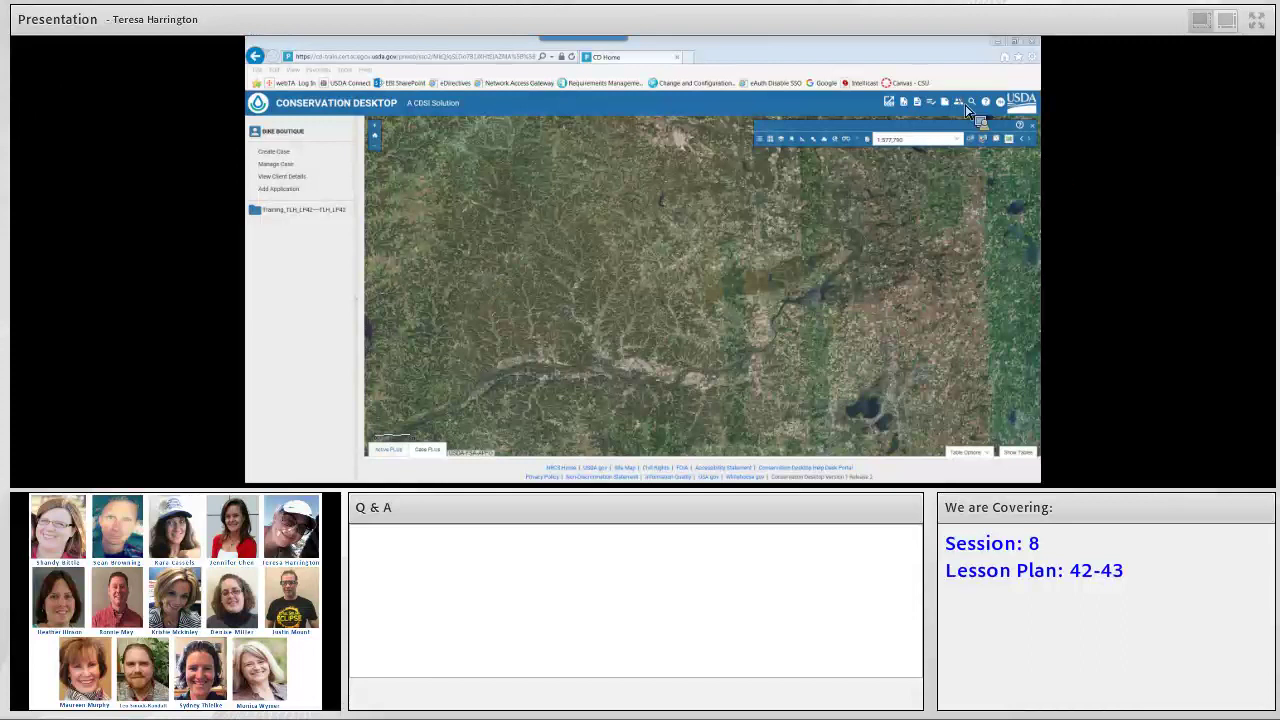
Step: Switch Client Search to Easement Clients with Missouri as the state
{"action": "left_click", "coordinate": [965, 113]}
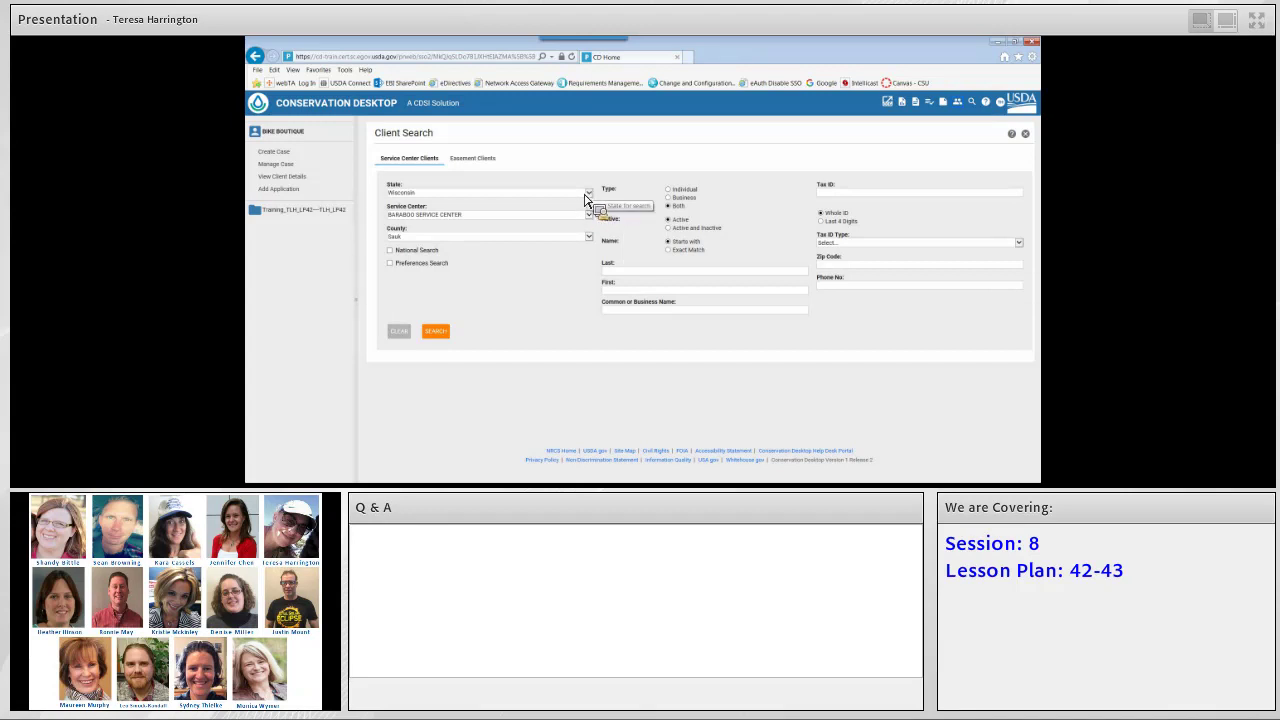
{"action": "left_click", "coordinate": [491, 166]}
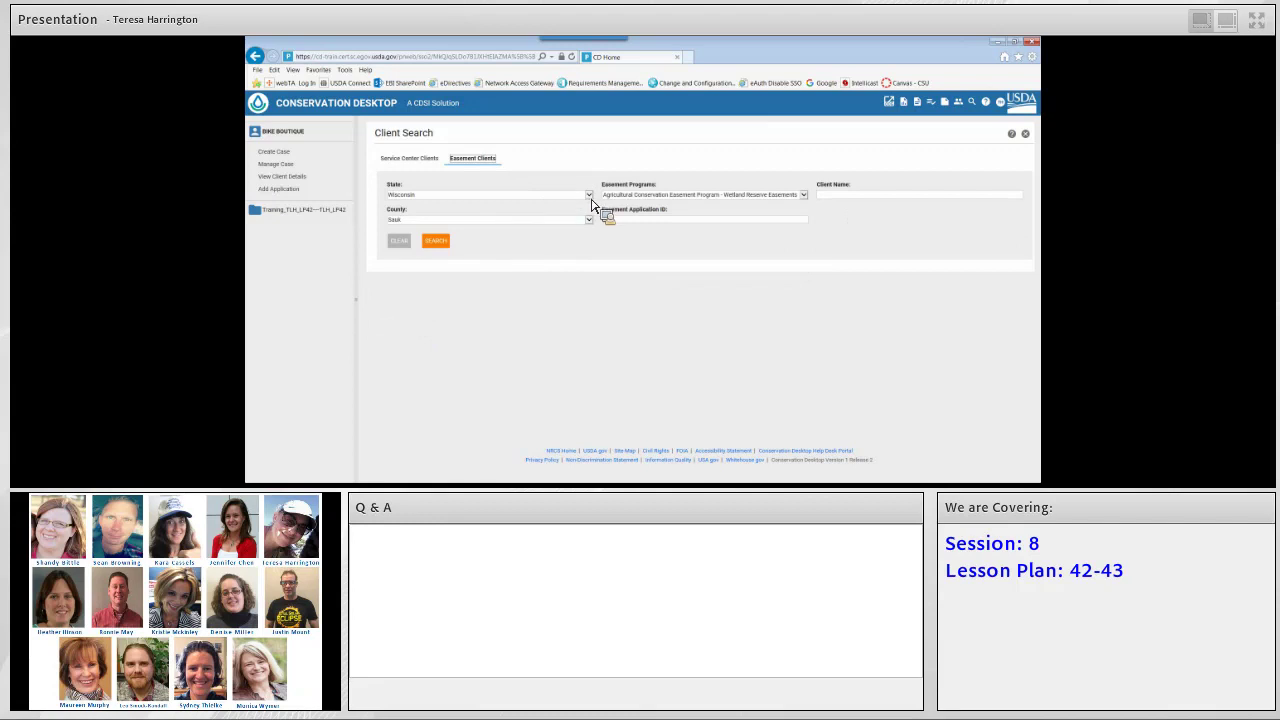
{"action": "left_click", "coordinate": [570, 198]}
{"action": "left_click", "coordinate": [562, 188]}
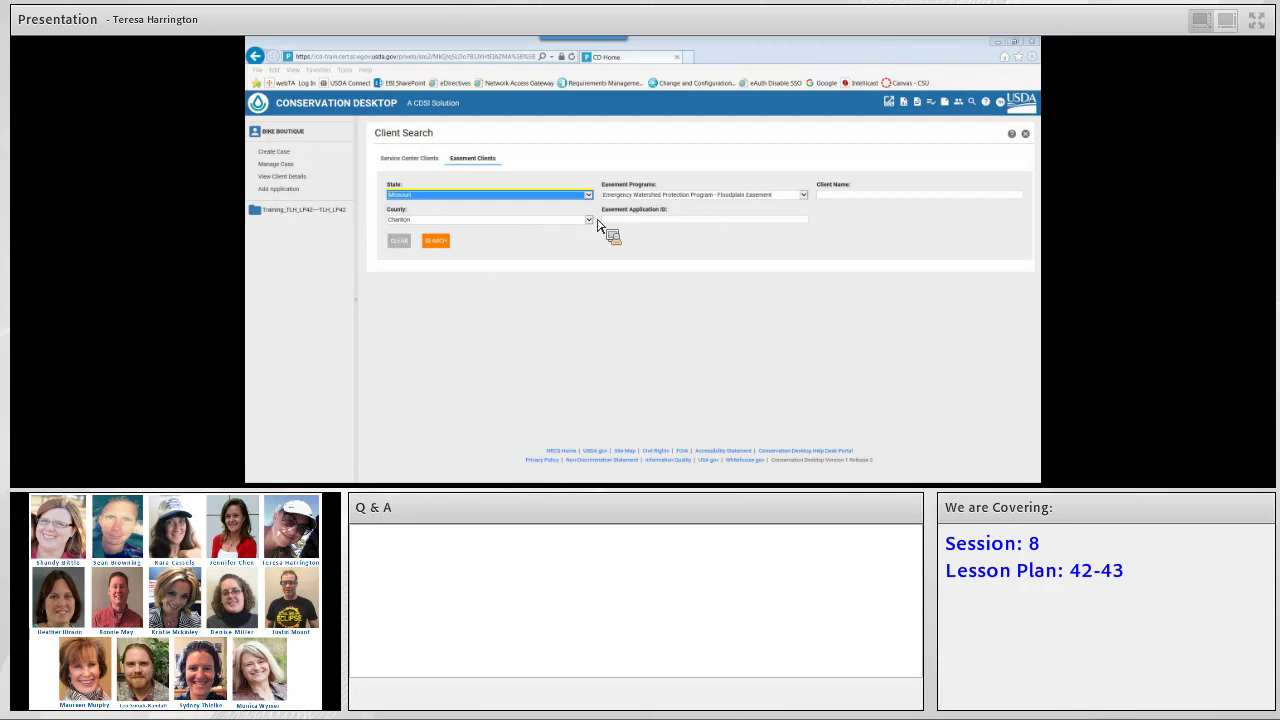
Step: Choose All Easement Programs and paste the client's easement application ID
{"action": "left_click", "coordinate": [806, 199]}
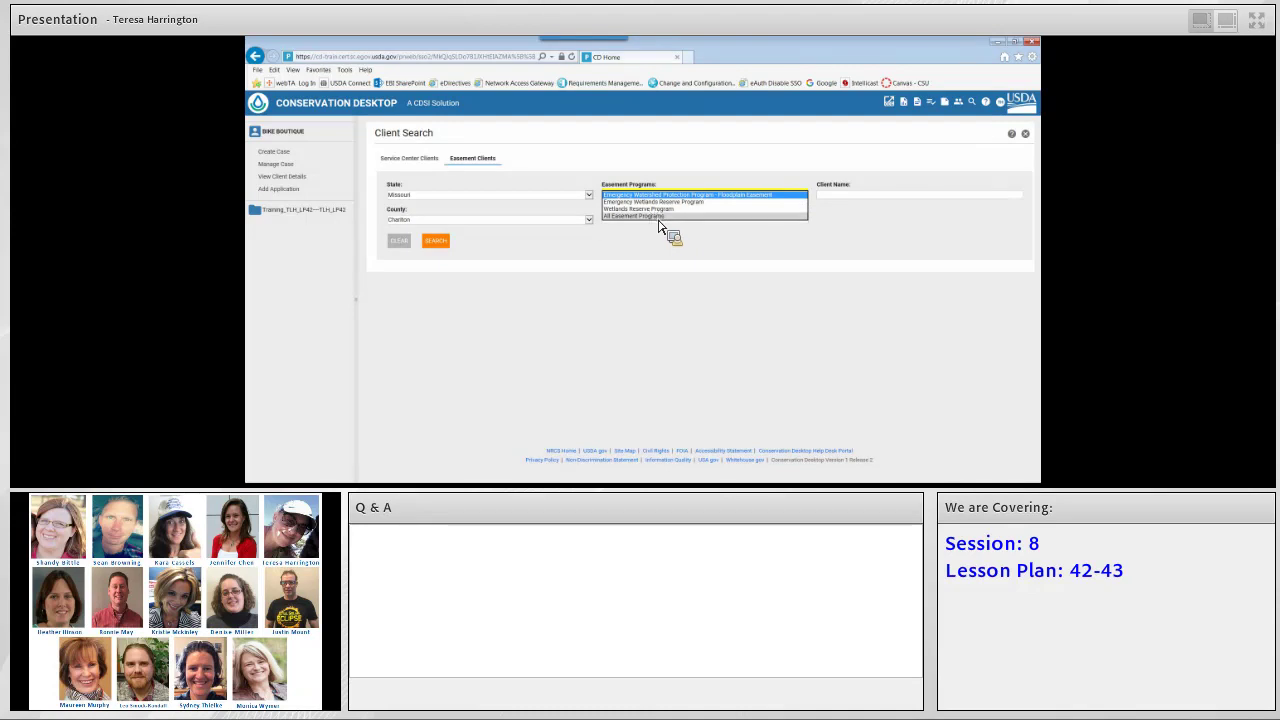
{"action": "left_click", "coordinate": [660, 216]}
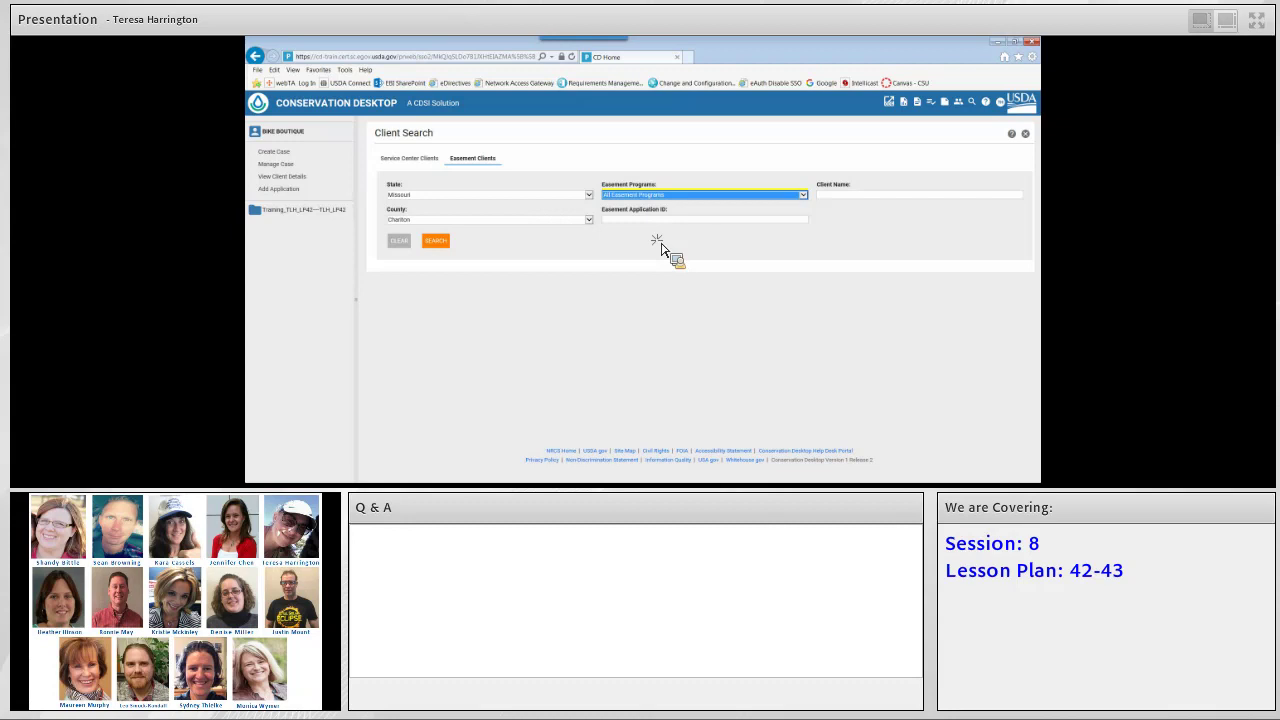
{"action": "left_click", "coordinate": [661, 250]}
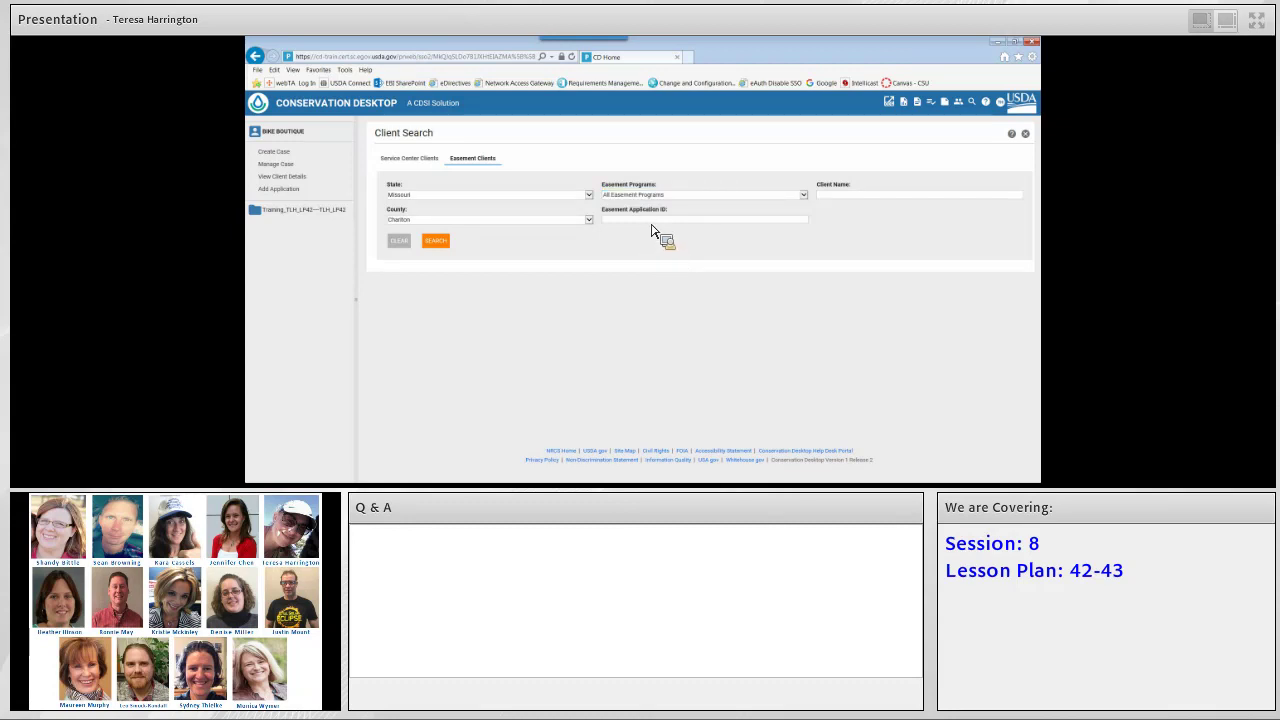
{"action": "left_click", "coordinate": [651, 222]}
{"action": "key", "text": "ctrl+v"}
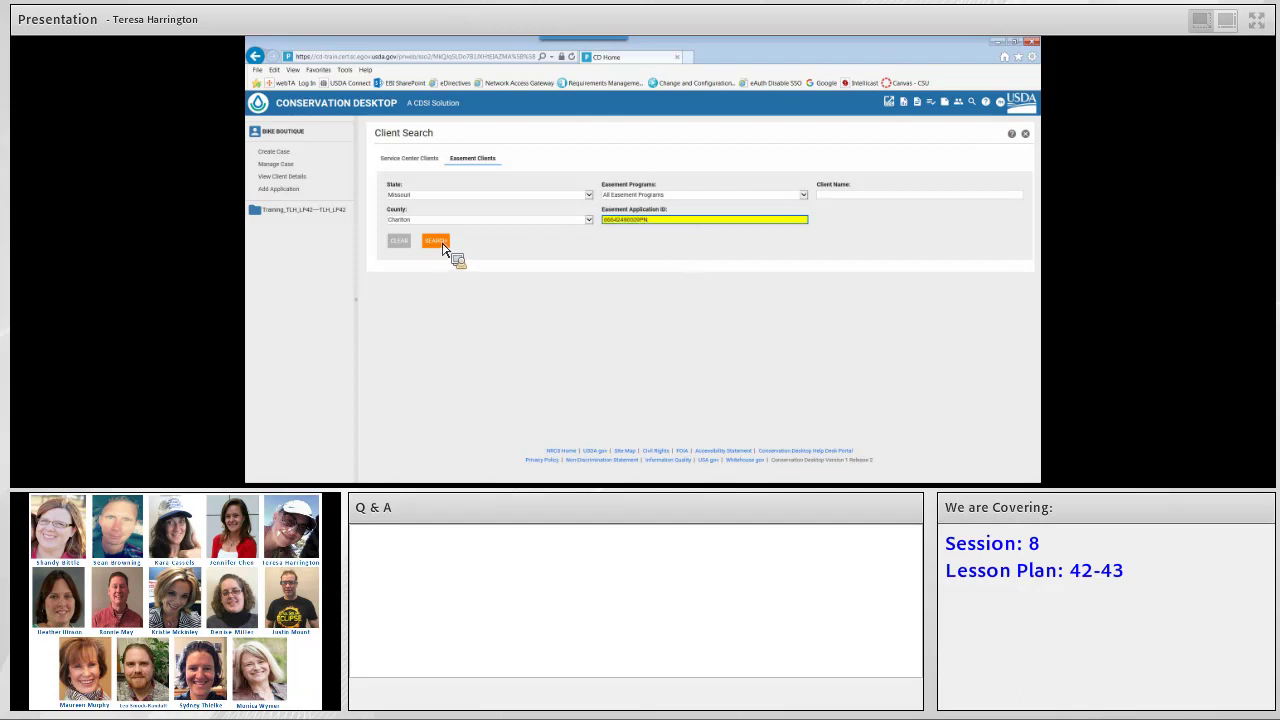
Step: Run the easement client search to list the WRP client matching the application ID
{"action": "left_click", "coordinate": [436, 242]}
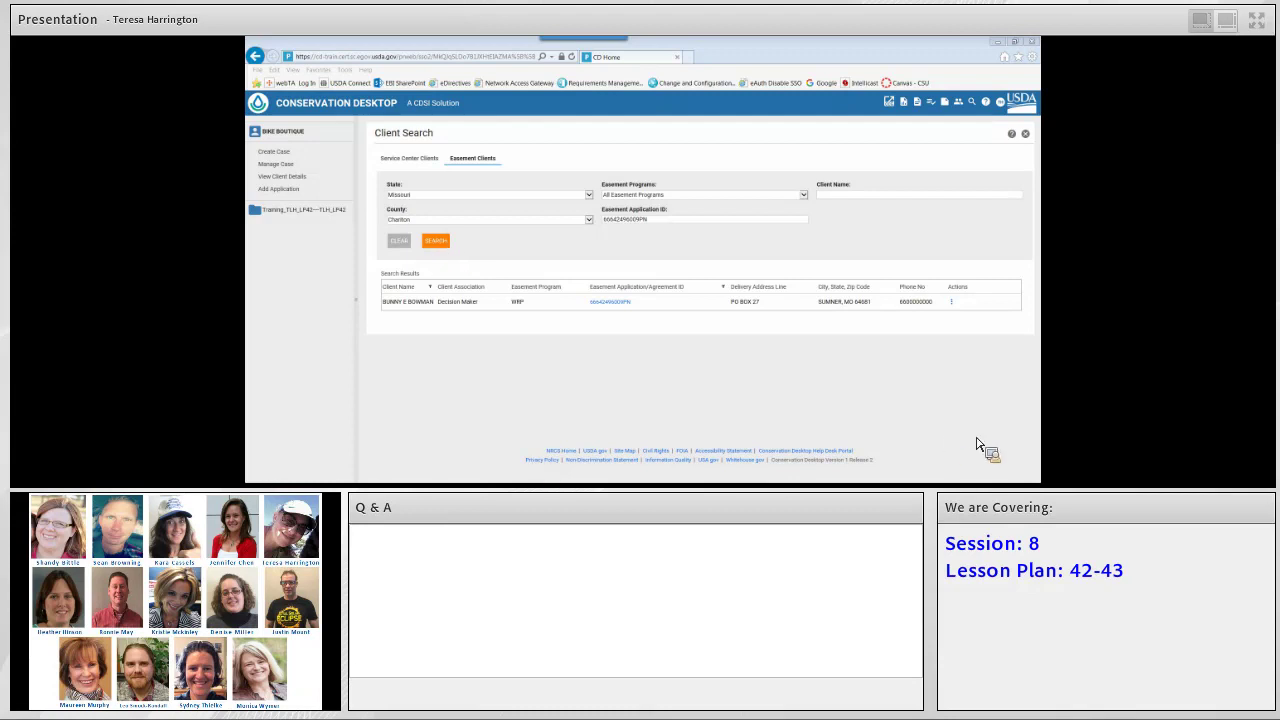
Step: Choose Create Easement Case File from the found client's Actions menu to show Client Information
{"action": "left_click", "coordinate": [955, 308]}
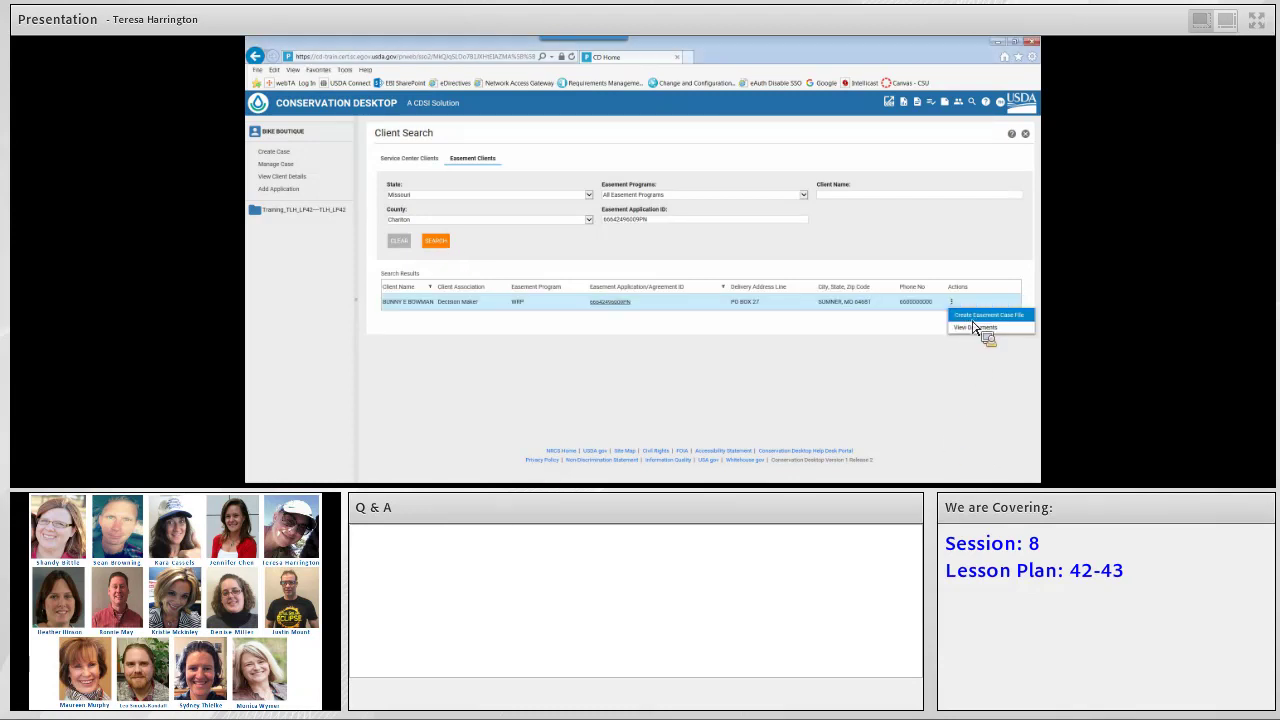
{"action": "left_click_drag", "start_coordinate": [978, 328], "coordinate": [617, 312]}
{"action": "left_click", "coordinate": [617, 312]}
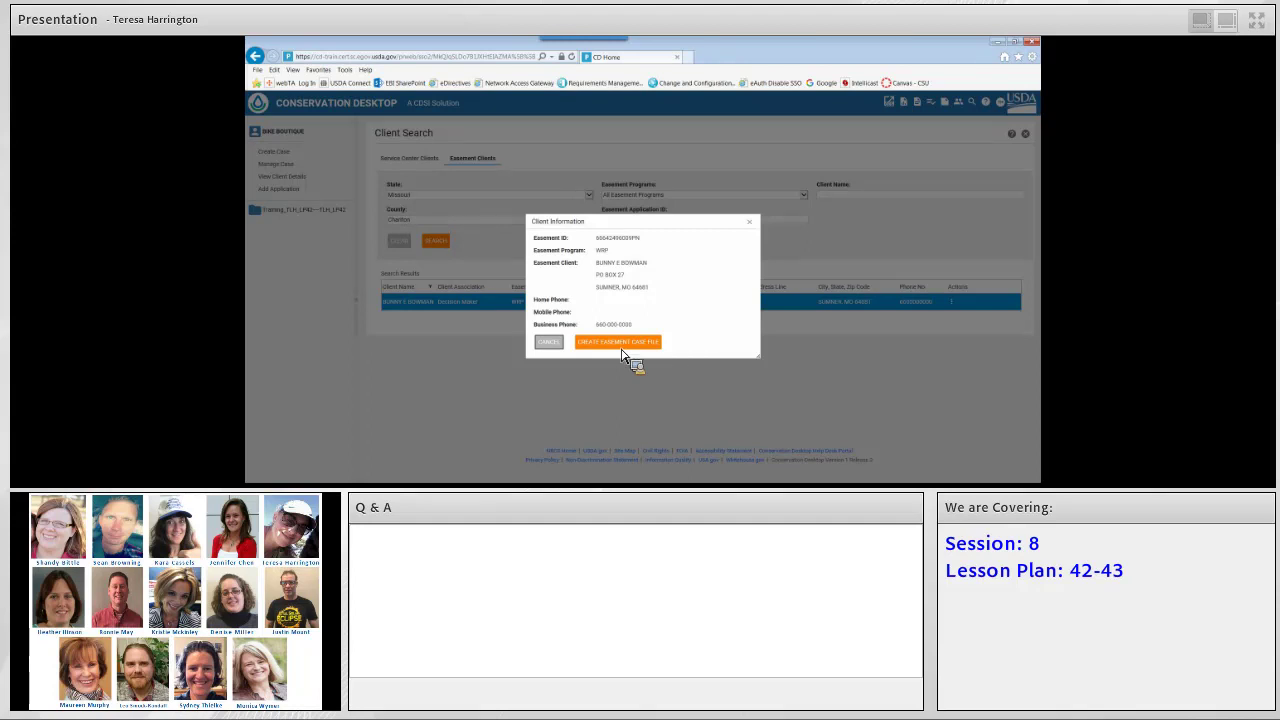
Step: Create the easement case file with business name 'Ertelg TLH LP42' and identifier '339PN'
{"action": "left_click", "coordinate": [621, 348]}
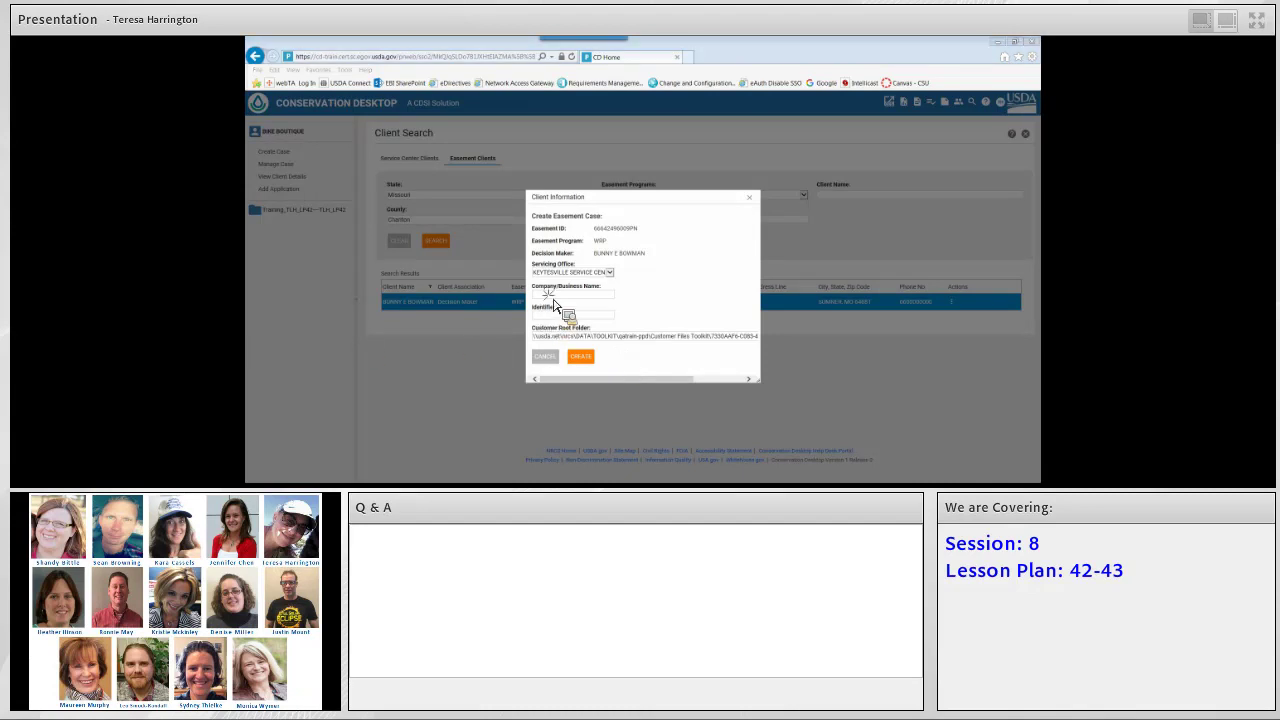
{"action": "left_click", "coordinate": [543, 300]}
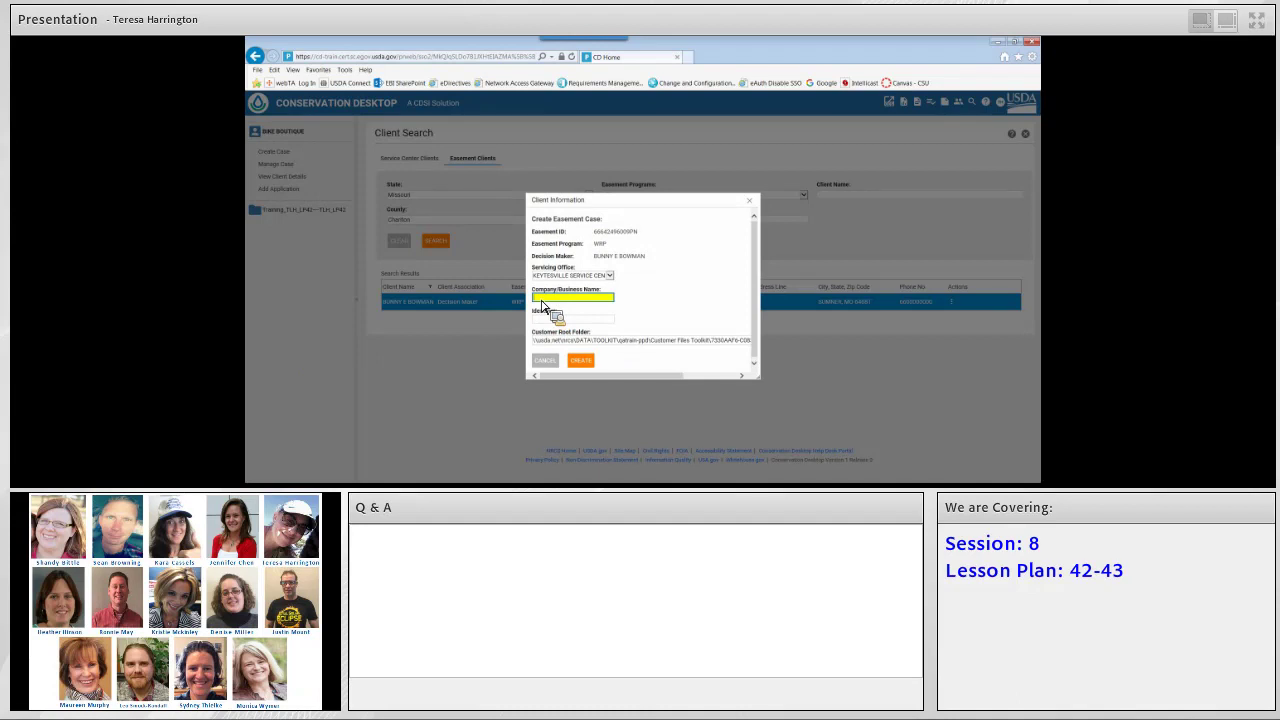
{"action": "type", "text": "Ertel"}
{"action": "type", "text": "g"}
{"action": "type", "text": " TLH LP42"}
{"action": "left_click", "coordinate": [556, 319]}
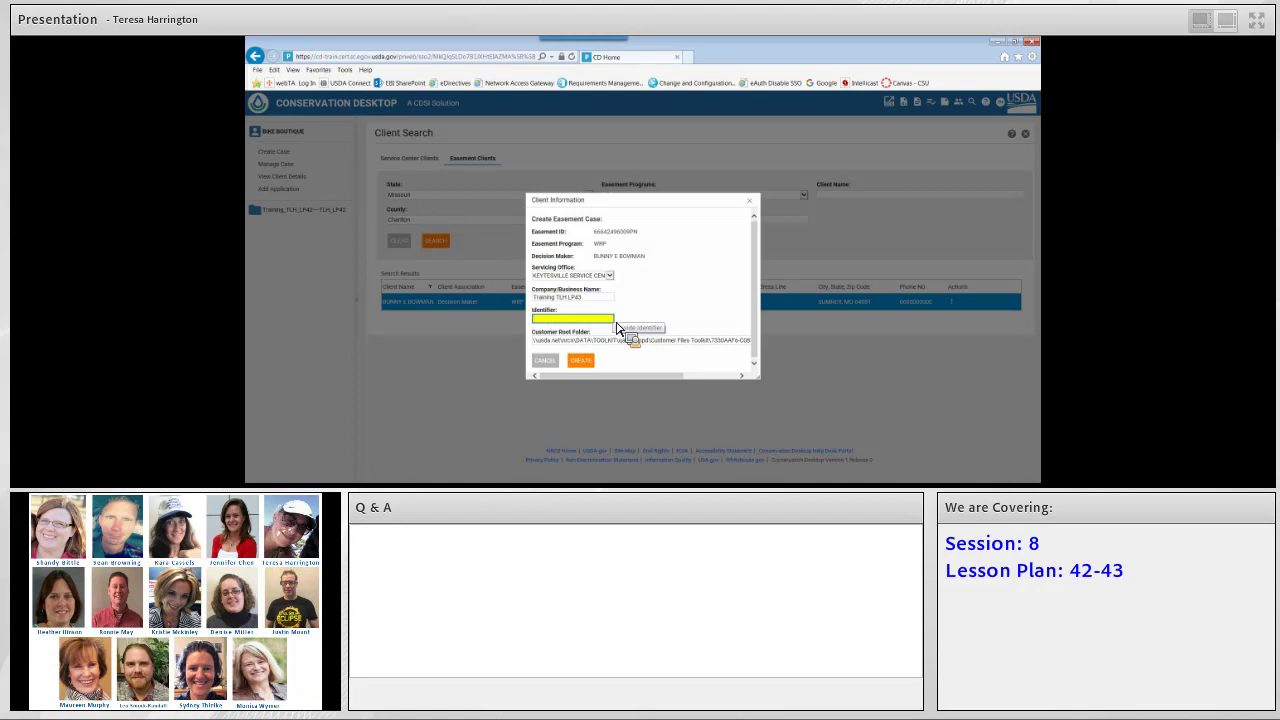
{"action": "type", "text": "33"}
{"action": "type", "text": "9P"}
{"action": "type", "text": "N"}
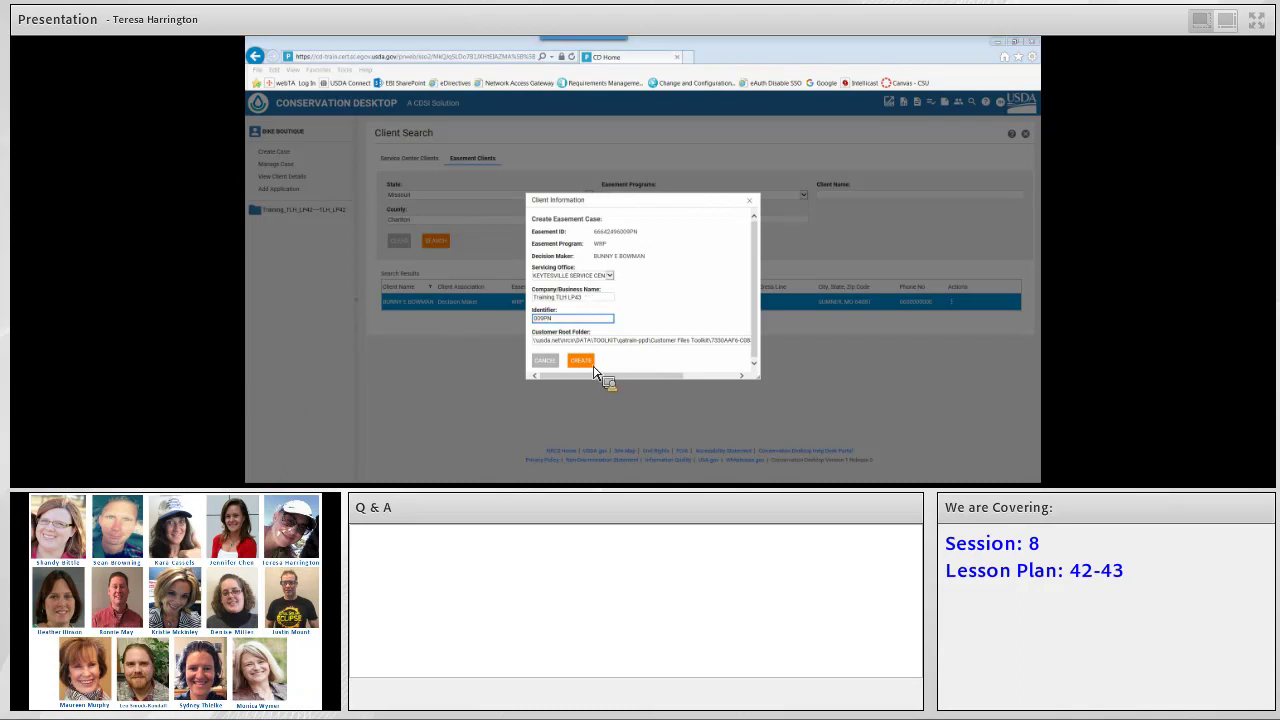
{"action": "left_click", "coordinate": [593, 366]}
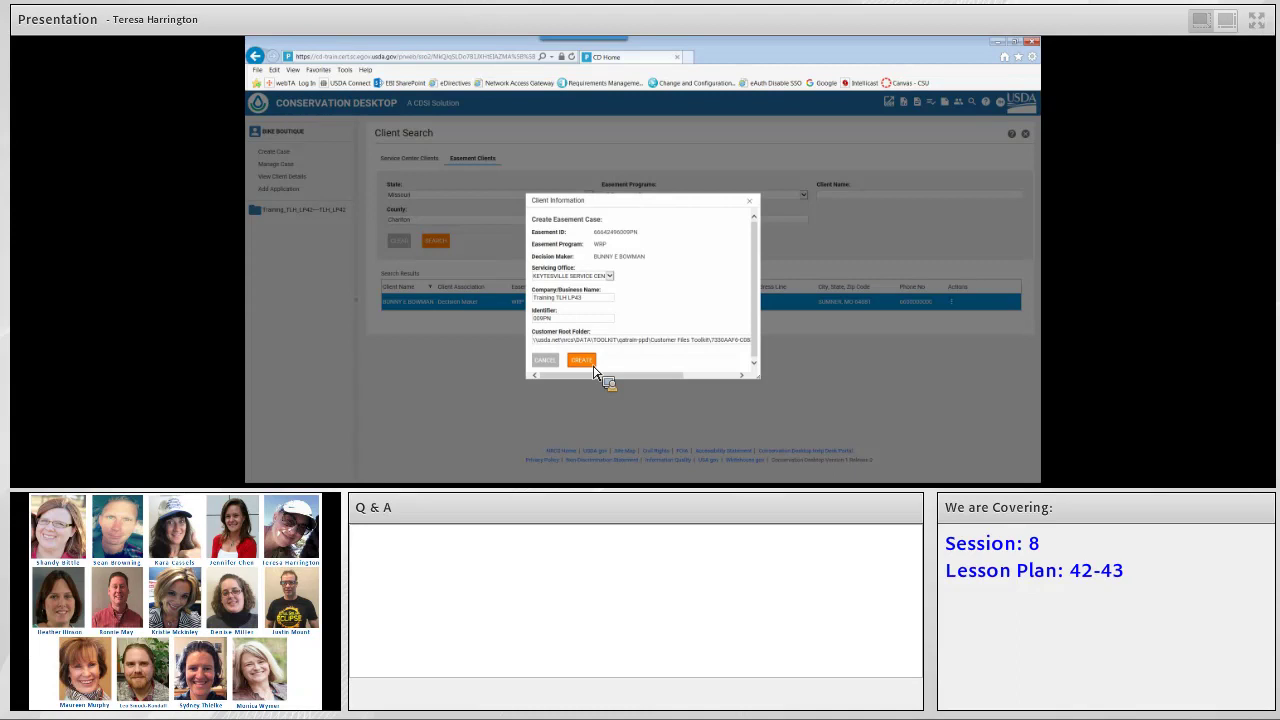